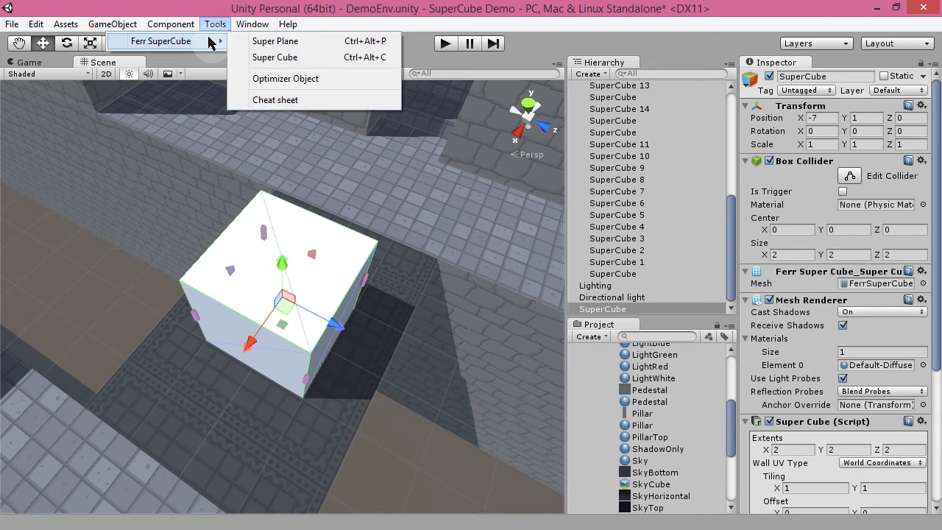
- Open the Ferr SuperCube cheat sheet, read through its shortcuts and close it
click(306, 102)
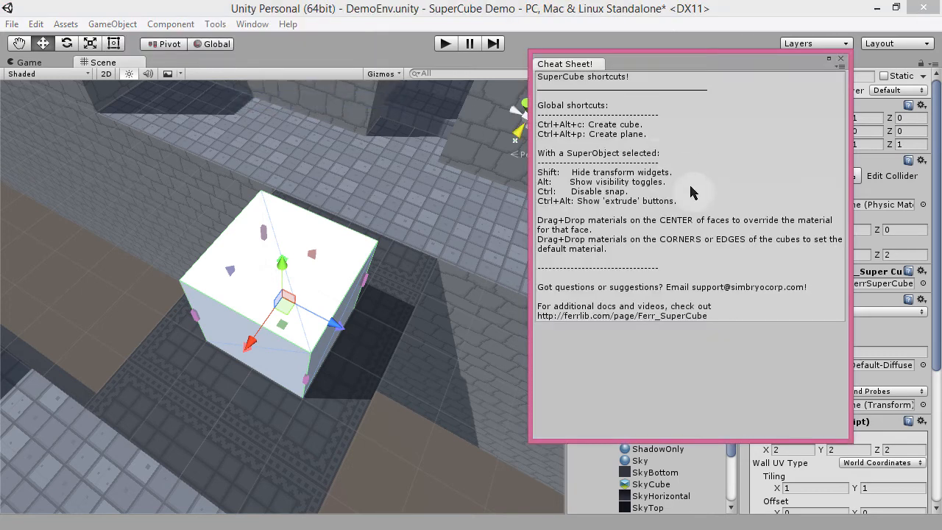
drag(608, 116, 624, 269)
click(767, 273)
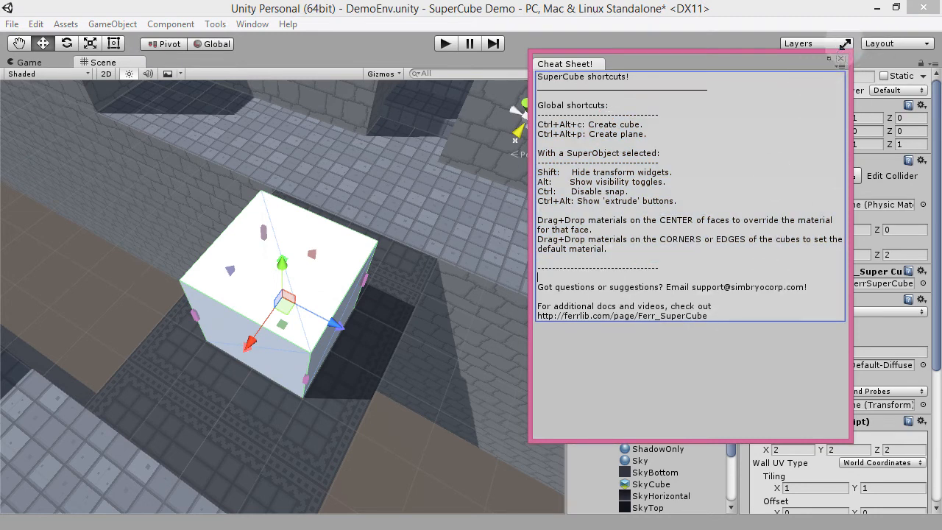
click(840, 58)
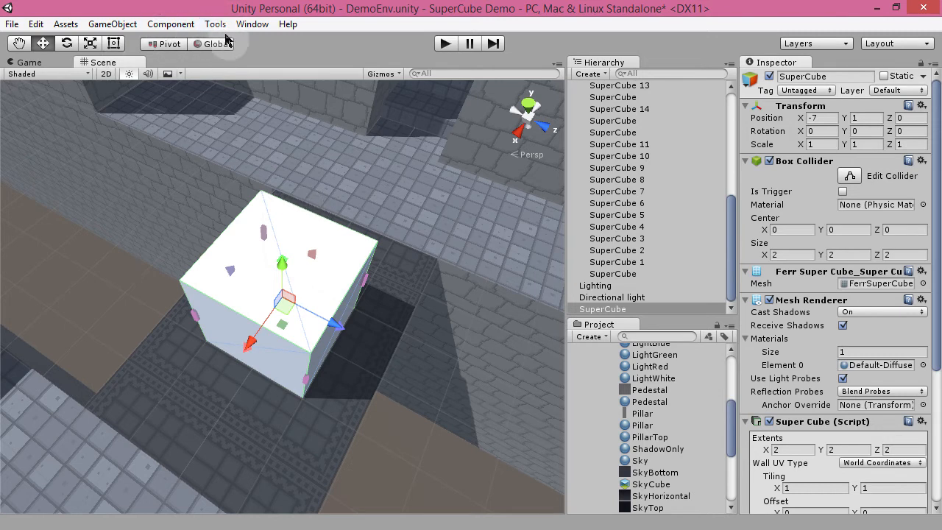
- Show the Ferr SuperCube section of the Unity preferences and place the window clear of the selected cube
click(66, 25)
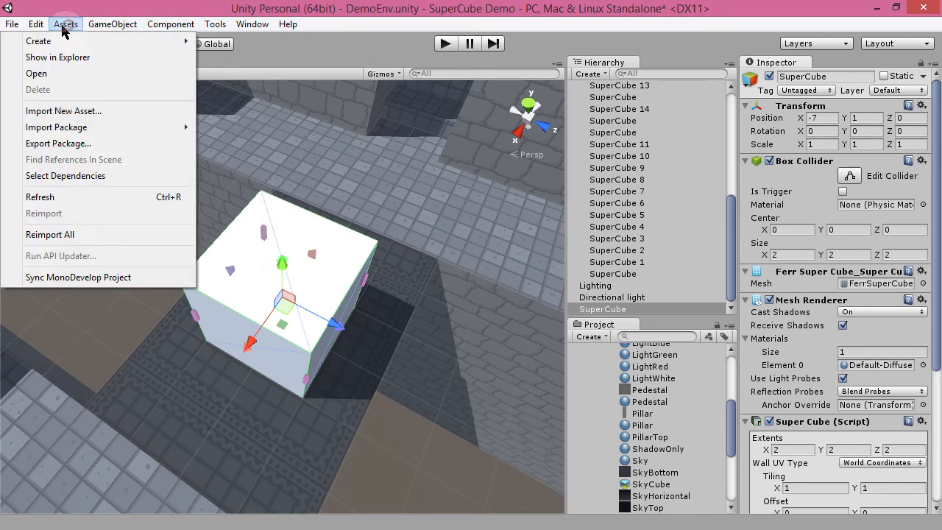
mouse_move(36, 20)
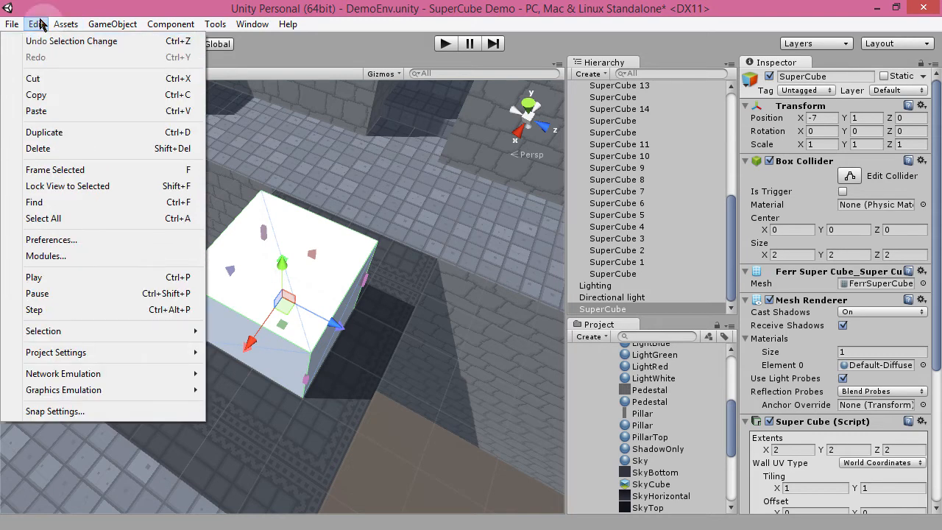
click(66, 241)
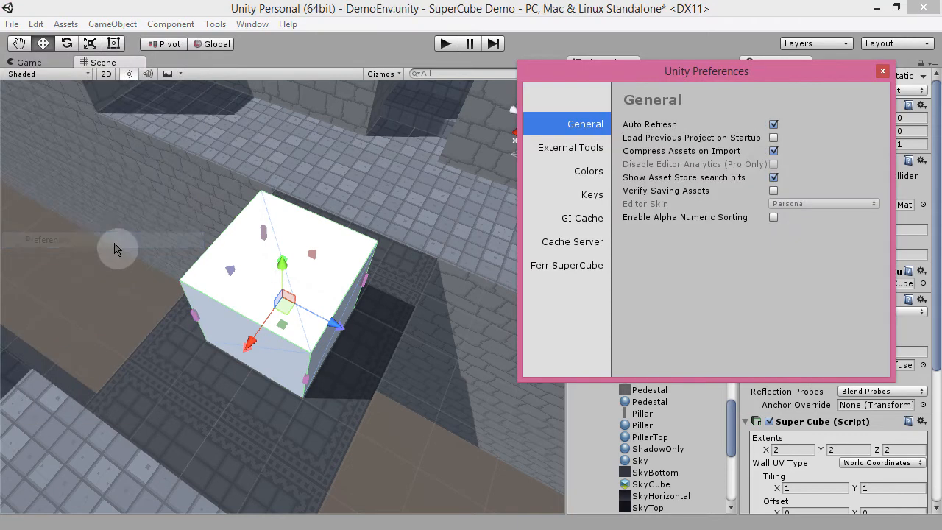
click(581, 266)
drag(785, 83, 758, 103)
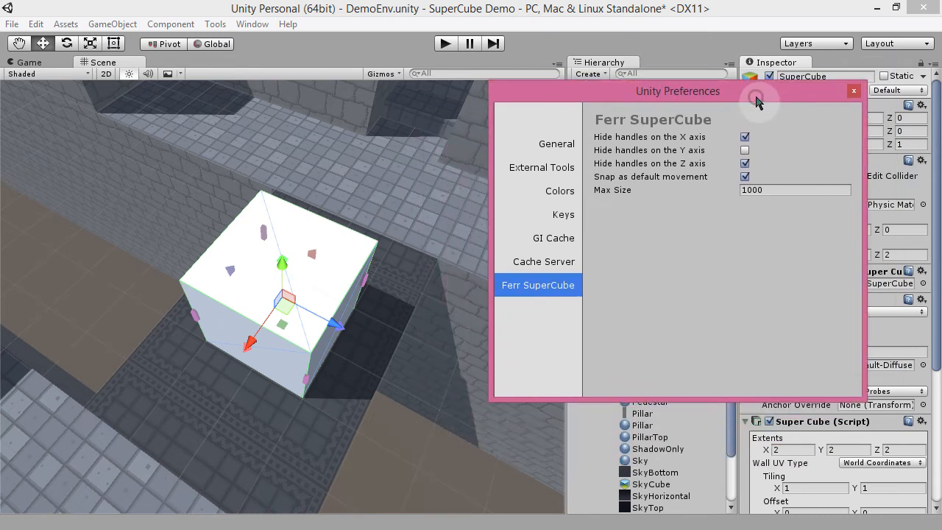
- Try resizing the selected cube by its front vertical edge handle with snapping enabled
alt+drag(380, 431, 330, 387)
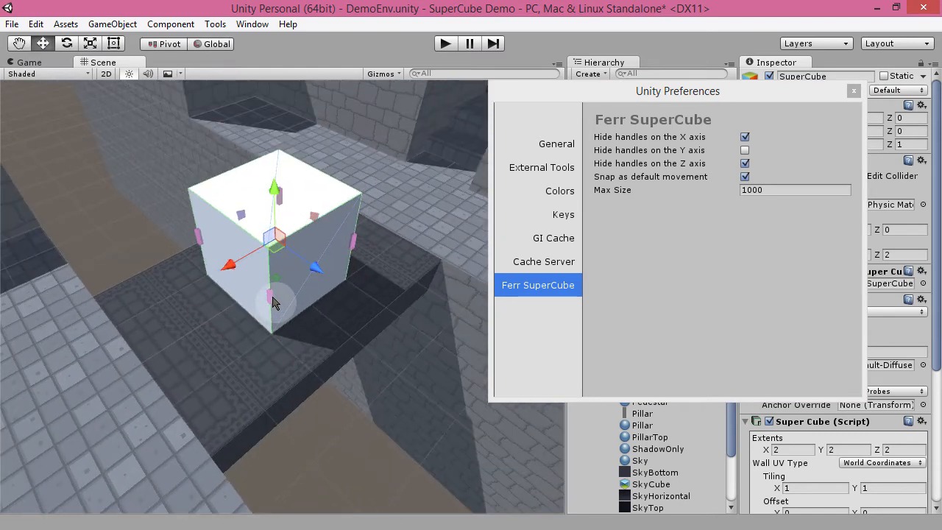
mouse_move(273, 302)
mouse_down()
mouse_move(265, 374)
mouse_move(272, 315)
mouse_up()
mouse_move(273, 316)
mouse_down()
mouse_move(223, 334)
mouse_move(288, 289)
mouse_move(271, 304)
mouse_up()
mouse_move(271, 303)
mouse_down()
mouse_move(221, 334)
mouse_move(273, 310)
mouse_up()
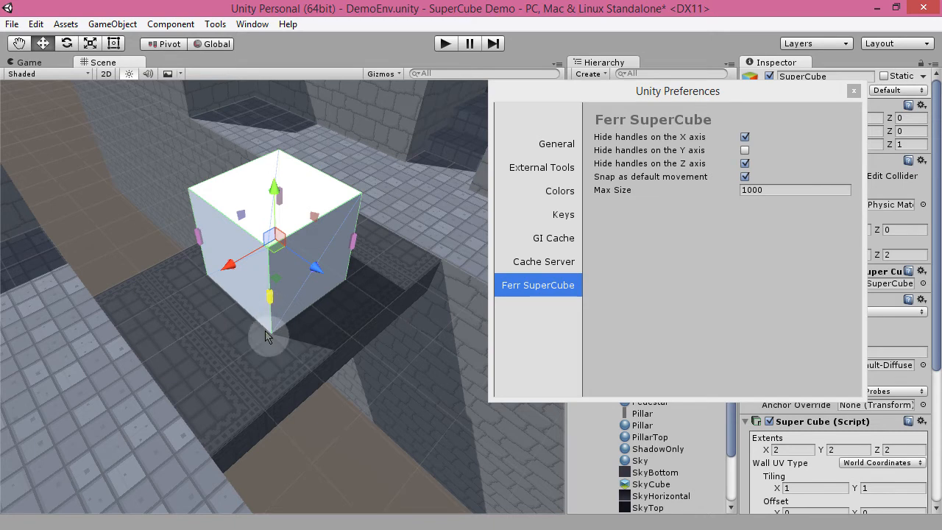
mouse_move(270, 296)
mouse_down()
mouse_move(251, 328)
mouse_move(294, 350)
mouse_move(286, 302)
mouse_move(269, 328)
mouse_move(268, 298)
mouse_move(267, 331)
mouse_move(270, 302)
mouse_up()
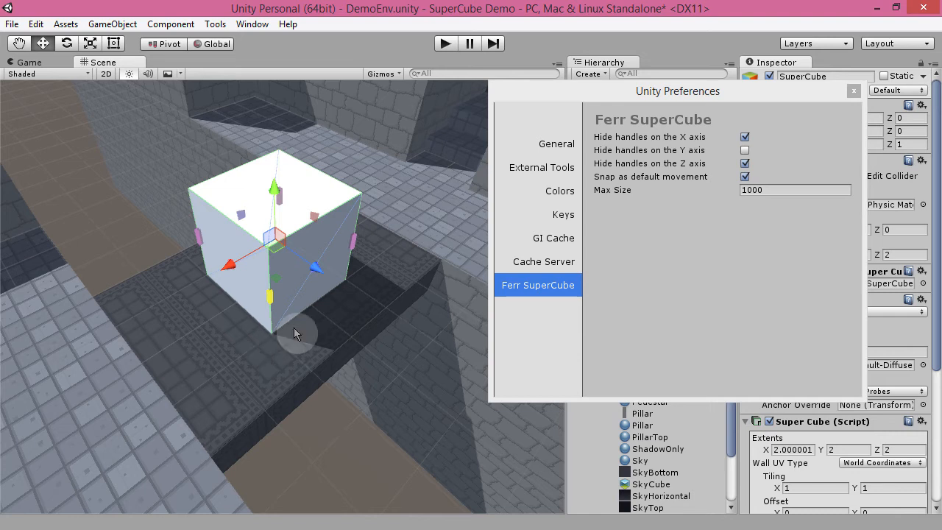
- Disable Snap as default movement, test the cube's front edge handle without it, and enable the option again
click(745, 177)
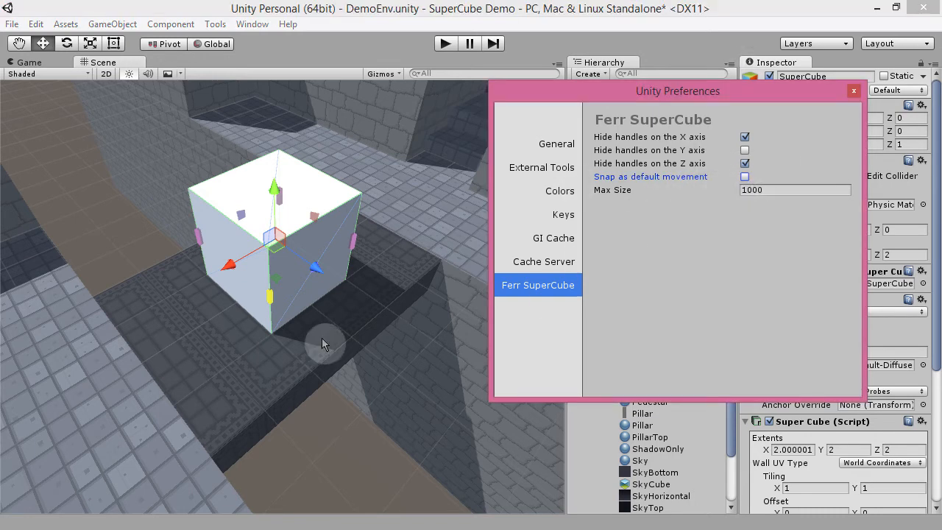
mouse_move(274, 308)
mouse_down()
mouse_move(267, 301)
mouse_move(280, 320)
mouse_move(248, 300)
mouse_move(296, 308)
mouse_move(203, 346)
mouse_move(332, 284)
mouse_move(288, 354)
mouse_move(284, 384)
mouse_move(223, 359)
mouse_move(211, 326)
mouse_move(211, 357)
mouse_move(270, 343)
mouse_move(268, 312)
mouse_up()
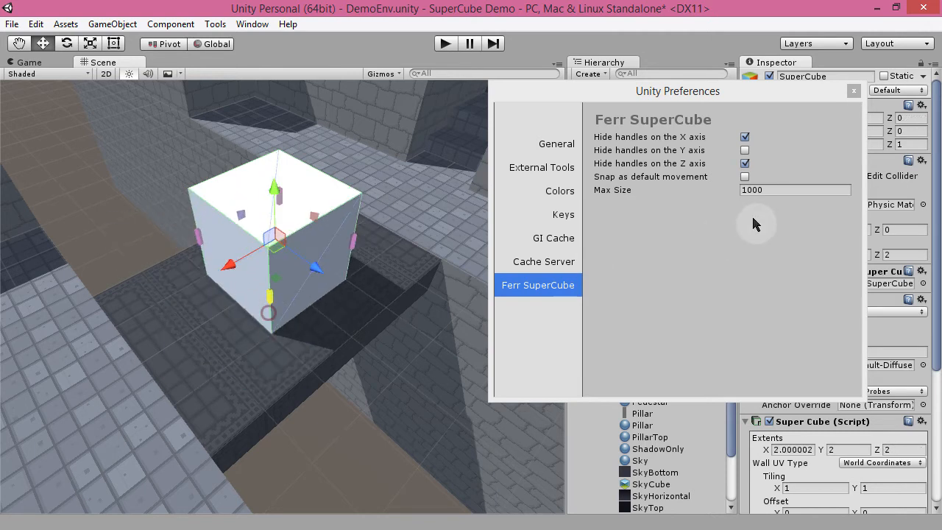
click(744, 176)
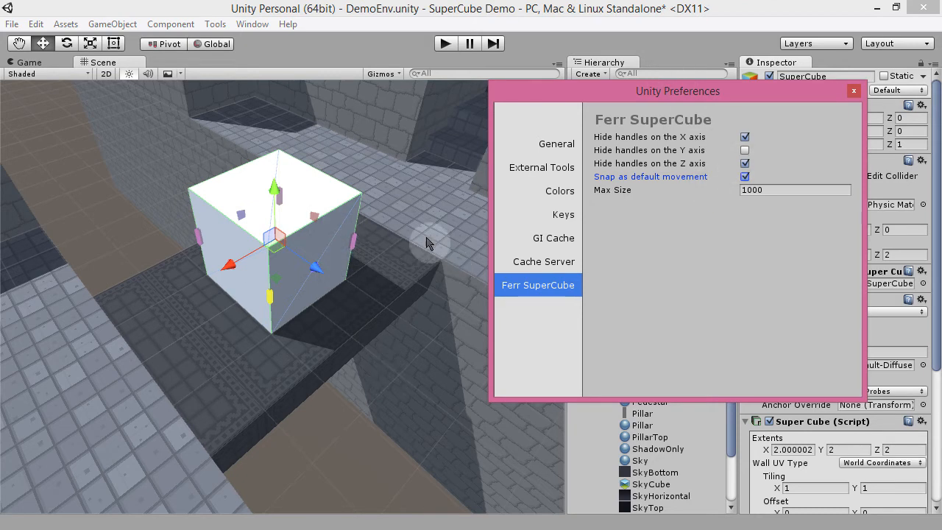
alt+drag(296, 324, 268, 315)
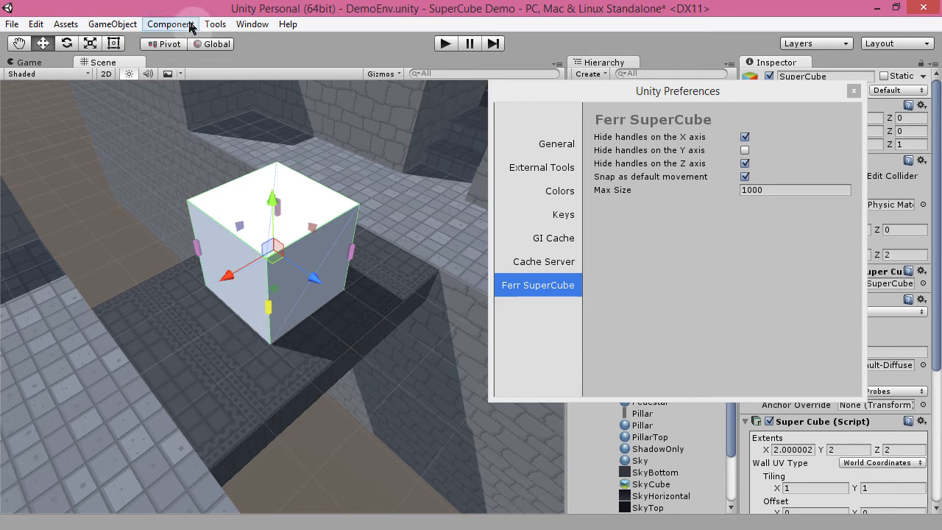
- Unhide the X-axis handles in the SuperCube preferences and examine them on the cube from several sides
click(744, 137)
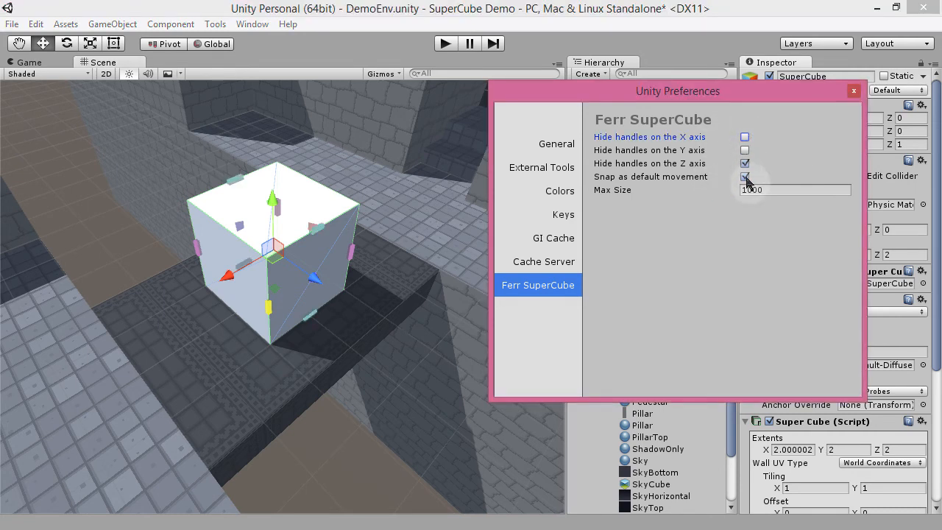
alt+drag(353, 347, 410, 306)
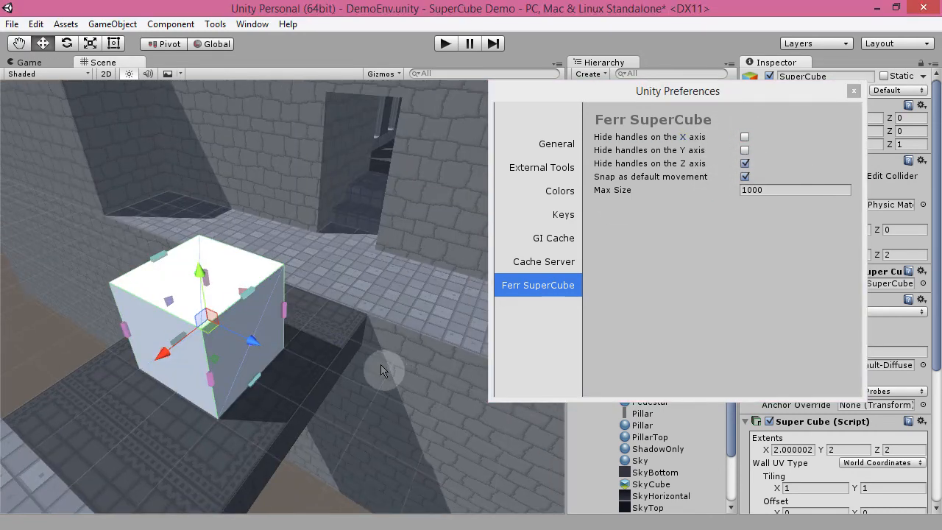
alt+drag(330, 355, 285, 354)
alt+drag(343, 400, 314, 354)
alt+drag(398, 381, 215, 398)
alt+drag(225, 330, 230, 303)
alt+drag(442, 360, 204, 361)
- Hide and restore the Y-axis handles, and unhide the Z-axis handles to examine the cube with every handle shown
click(745, 150)
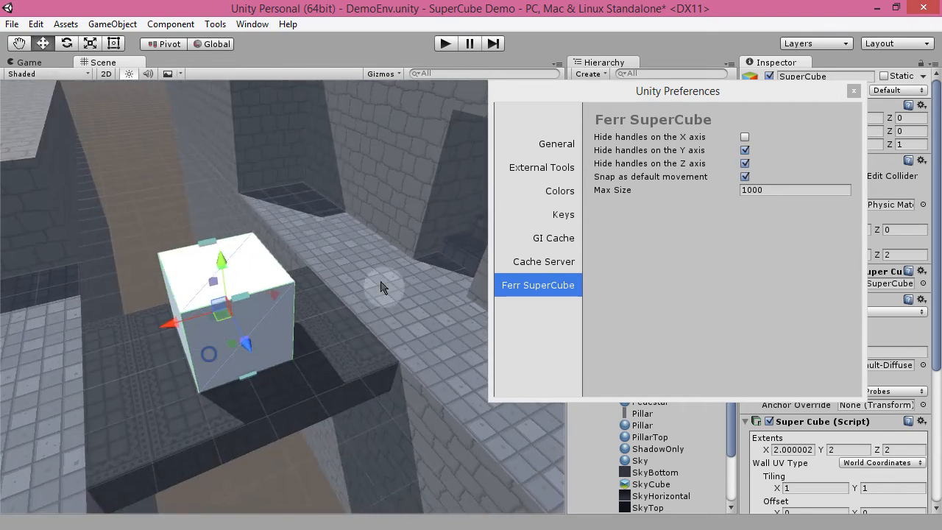
click(745, 151)
click(745, 164)
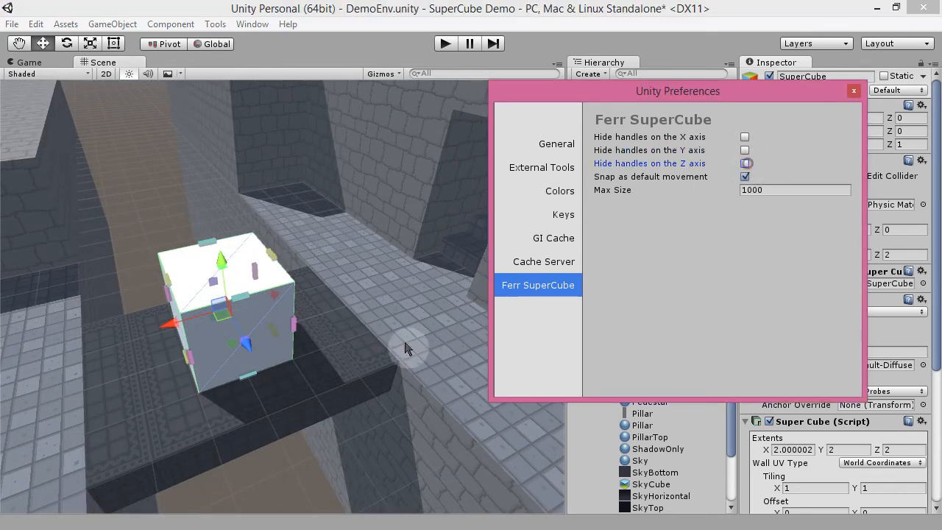
alt+drag(317, 393, 360, 351)
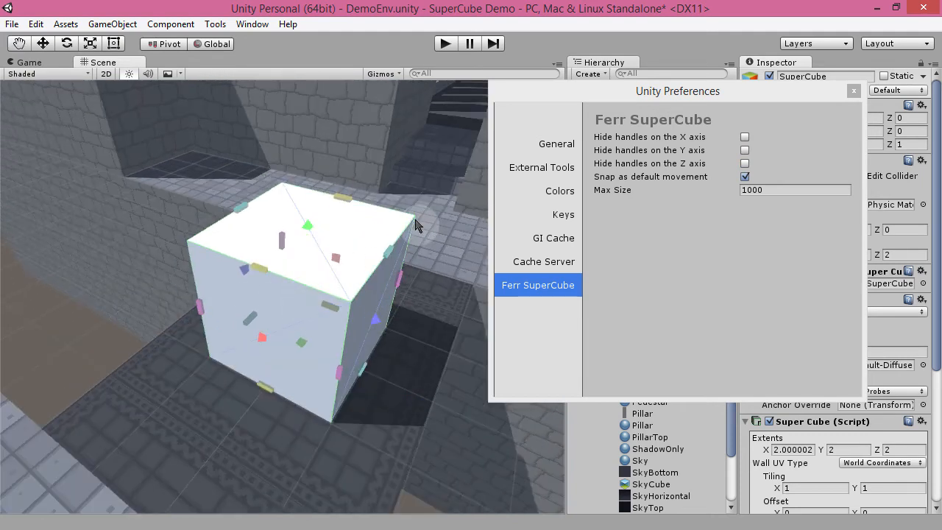
key(w)
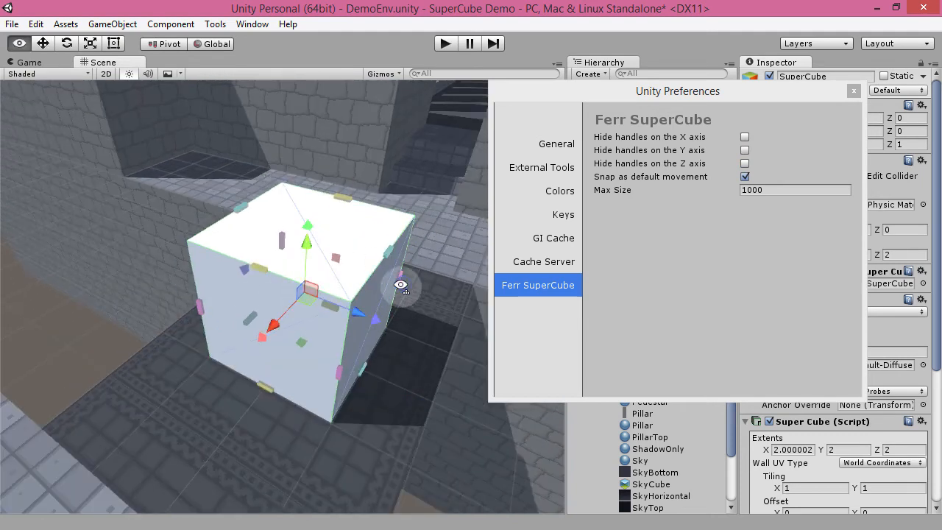
alt+drag(404, 279, 170, 148)
alt+drag(321, 356, 365, 336)
scroll(364, 335, down, 5)
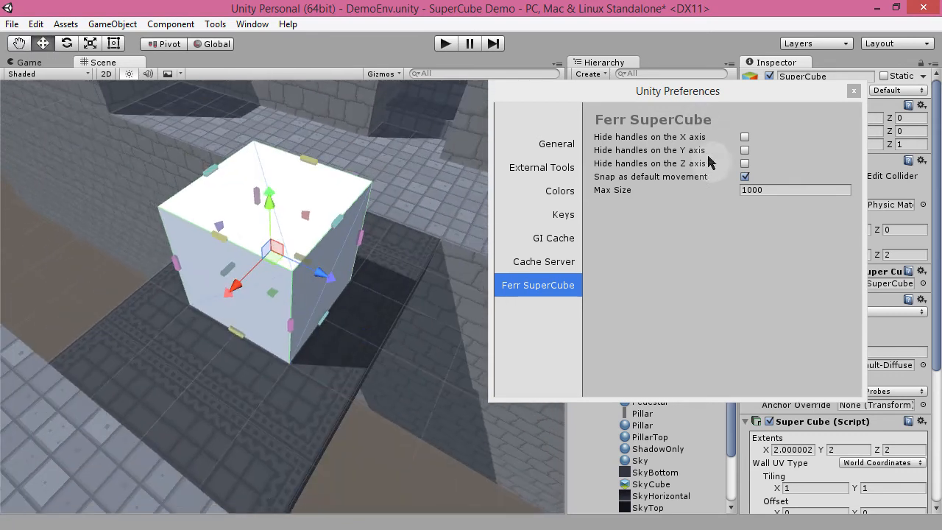
- Hide the X-axis and Z-axis handles again, check the remaining handles on the cube, and close the preferences
click(745, 137)
click(744, 163)
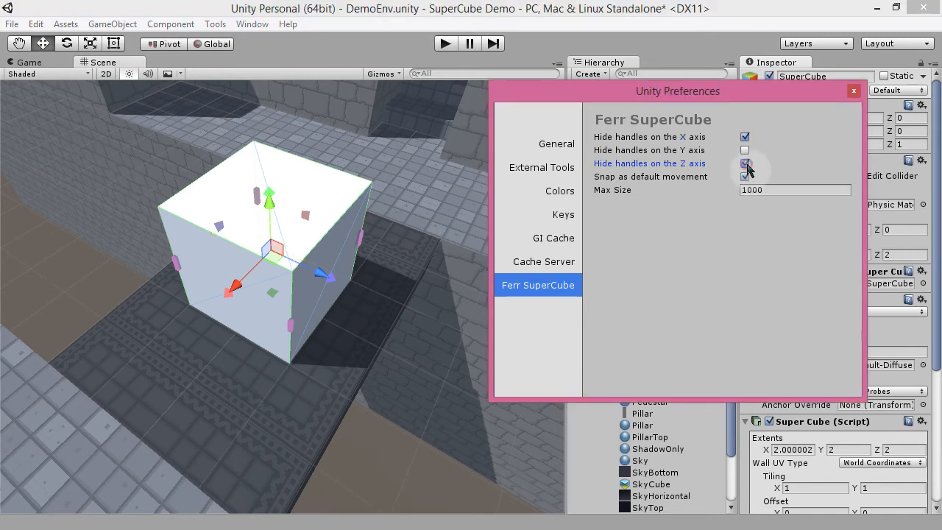
alt+drag(423, 294, 343, 269)
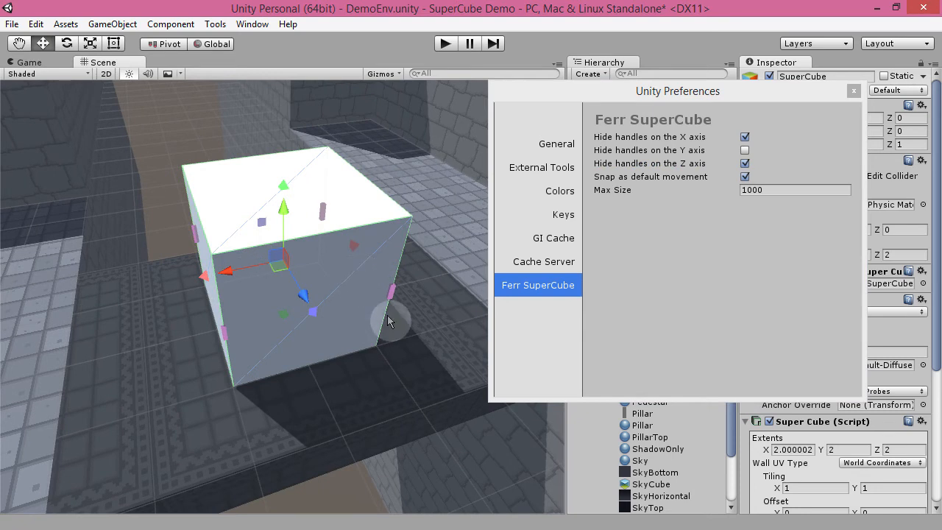
alt+drag(375, 335, 373, 336)
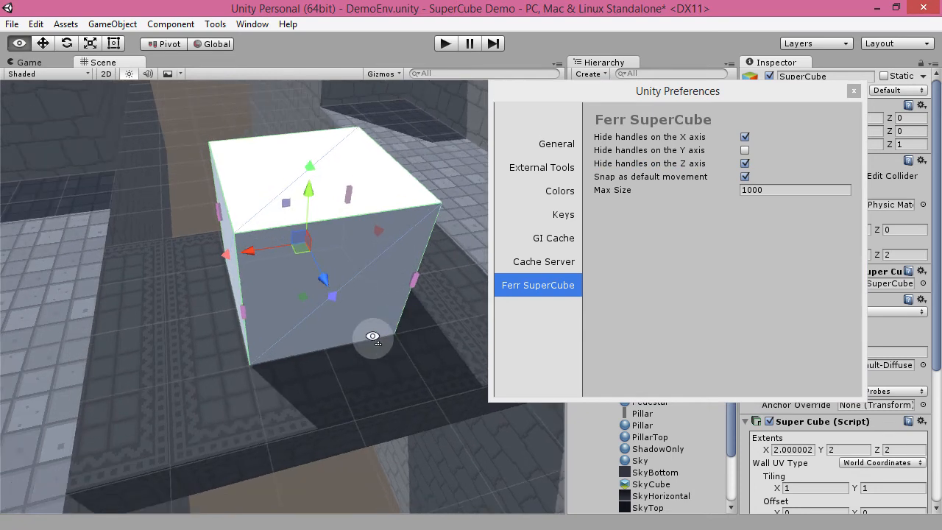
mouse_move(374, 349)
alt+mouse_down()
mouse_move(378, 361)
mouse_move(383, 339)
alt+mouse_up()
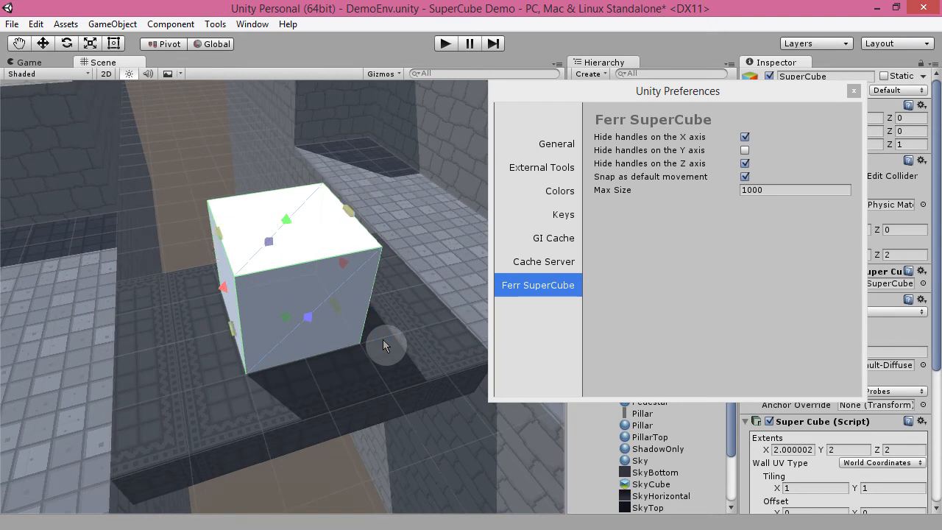
key(w)
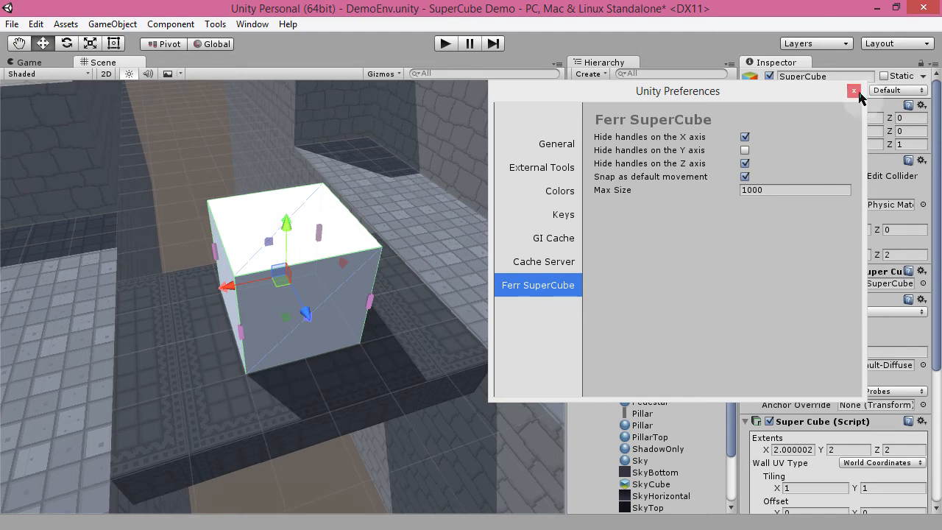
click(853, 91)
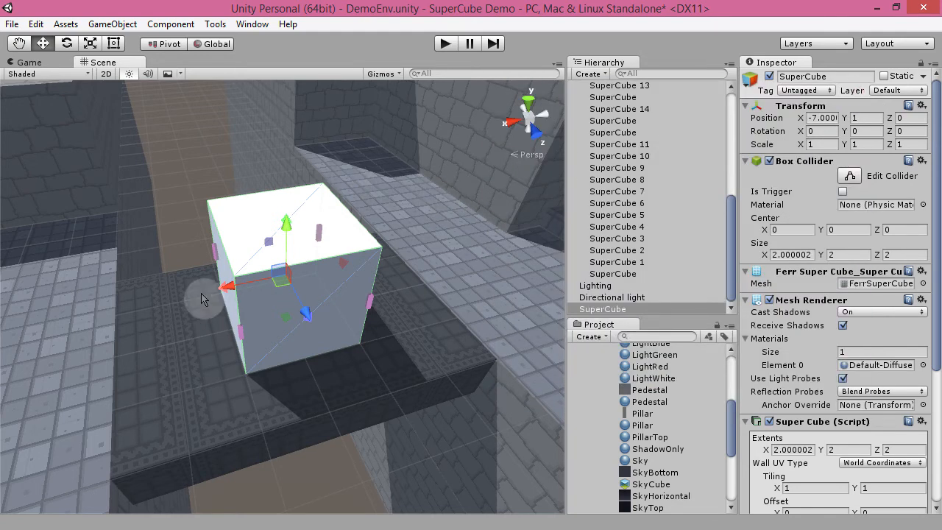
- Stretch the cube along the X axis to an extent of about 4 units, extending it on its positive X side
alt+drag(269, 178, 265, 152)
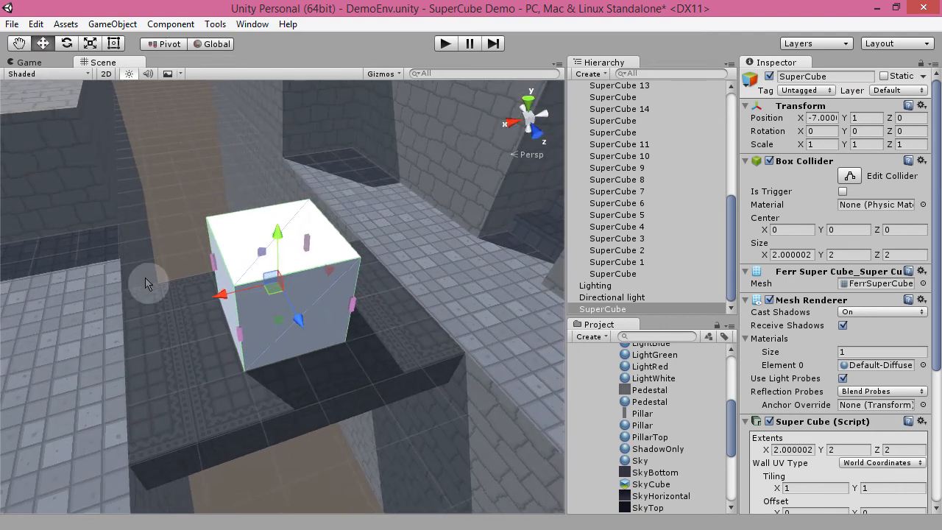
drag(224, 296, 124, 330)
key(w)
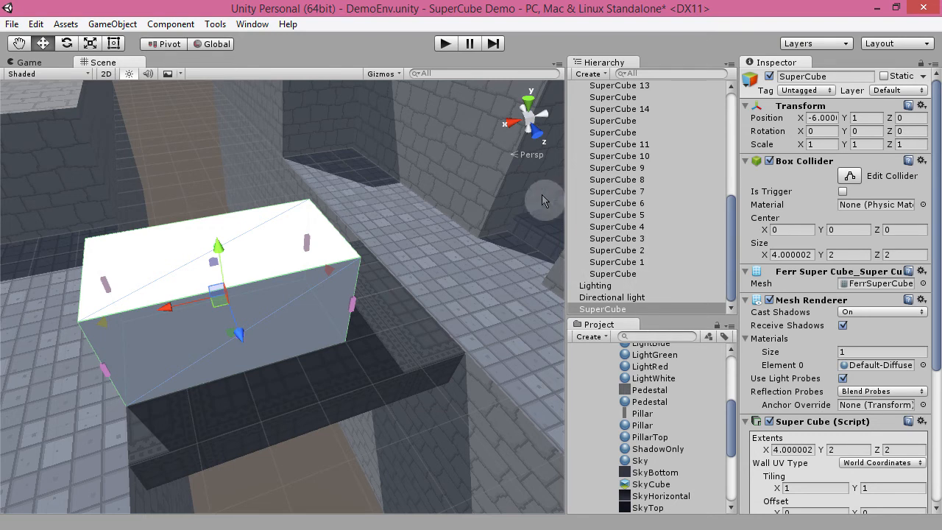
- Add a Ferr SuperCube Optimizer object to the scene and keep it selected in the hierarchy
click(215, 24)
mouse_move(221, 40)
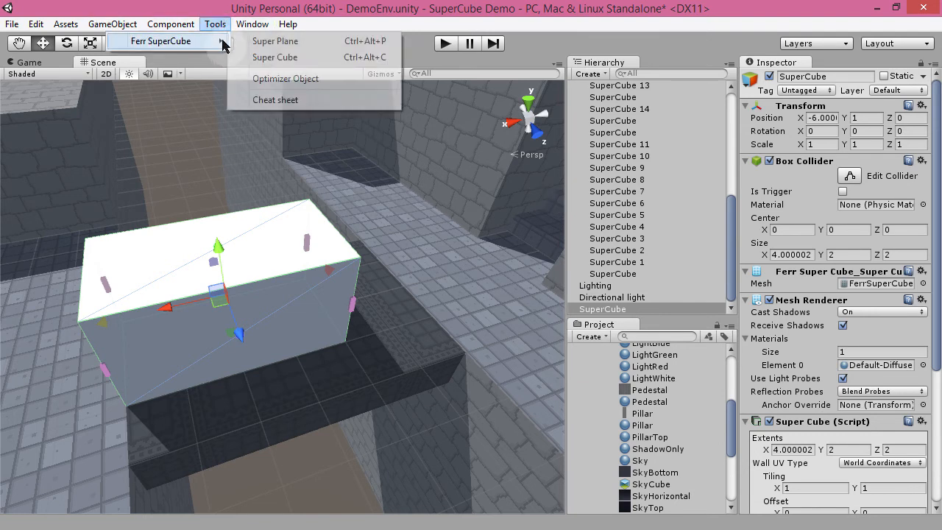
click(321, 78)
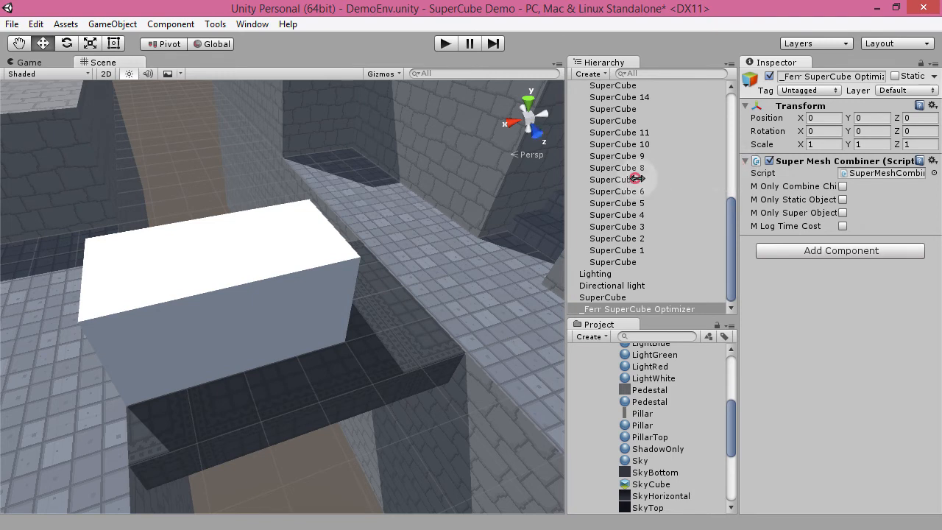
click(780, 309)
drag(737, 287, 676, 289)
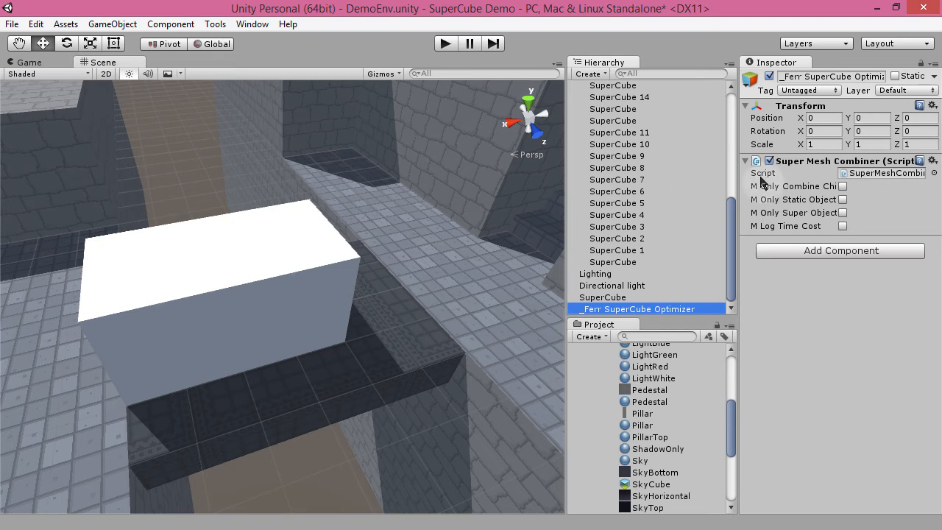
- Switch the optimizer's Log Time Cost option on and back off, and look over the surrounding level
click(842, 226)
click(844, 227)
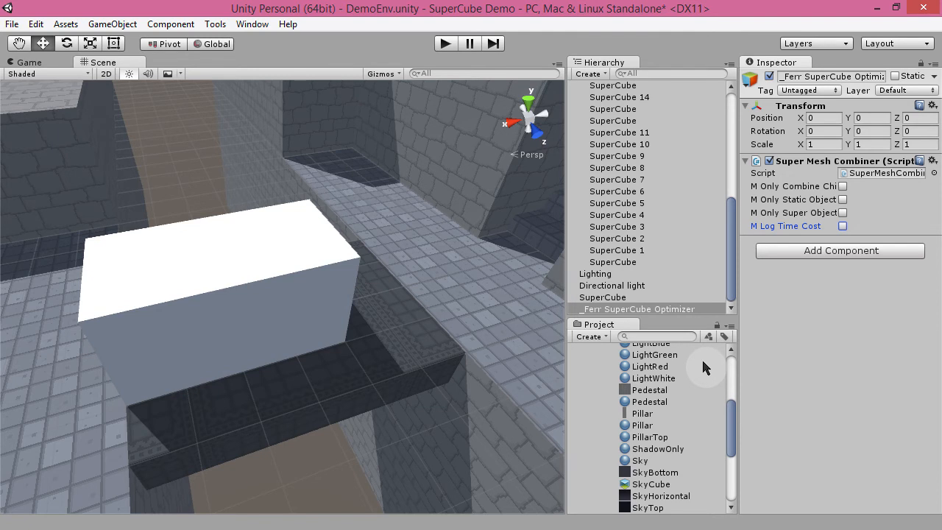
alt+drag(321, 248, 564, 184)
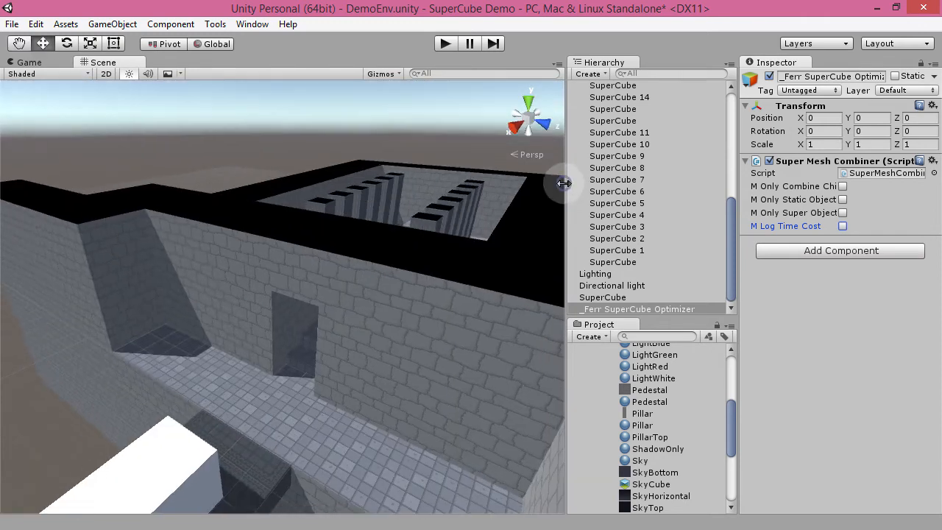
alt+drag(484, 250, 383, 307)
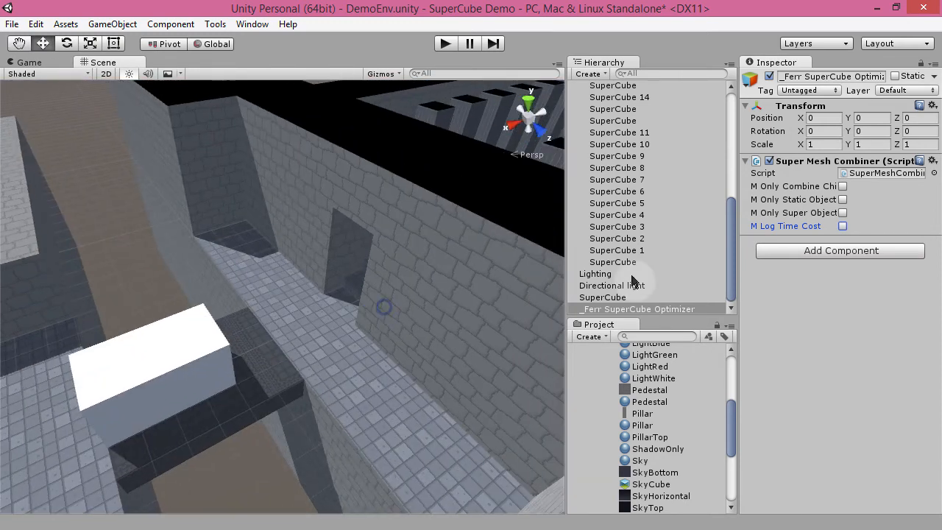
- Run the scene and inspect the combined mesh generated under the optimizer in the Scene view, ending with play mode stopped
click(445, 43)
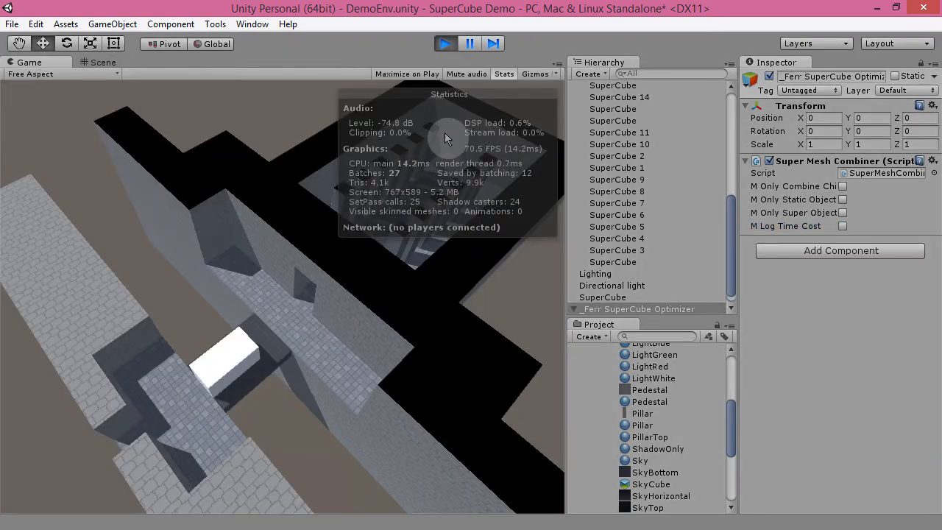
click(97, 62)
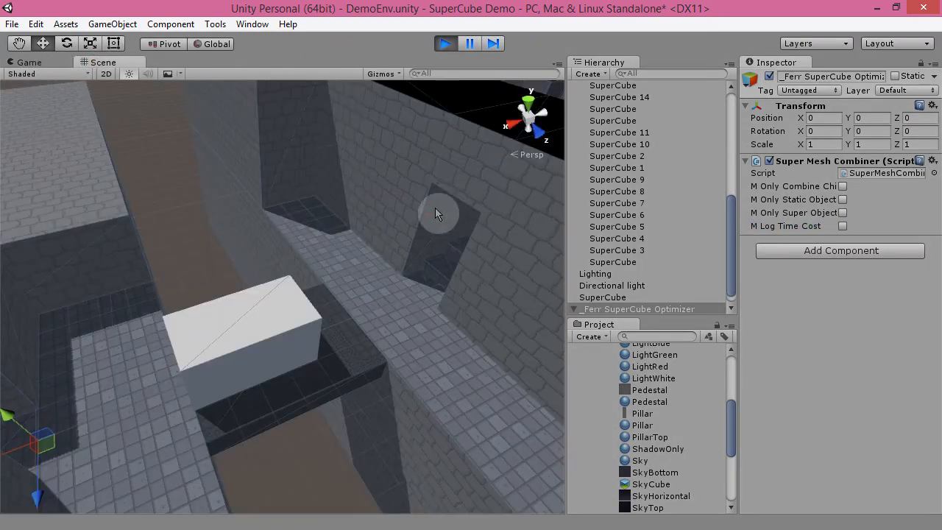
click(299, 324)
right_drag(419, 277, 498, 277)
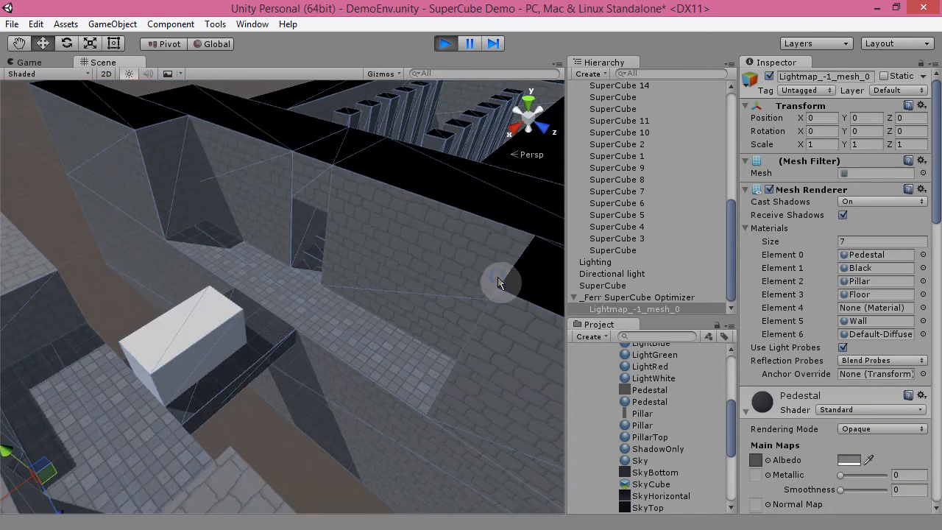
click(662, 296)
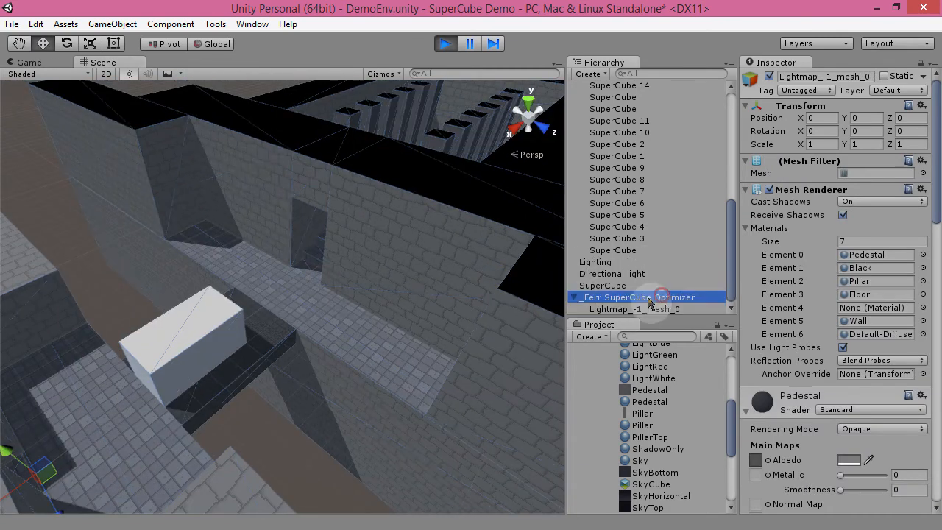
click(678, 309)
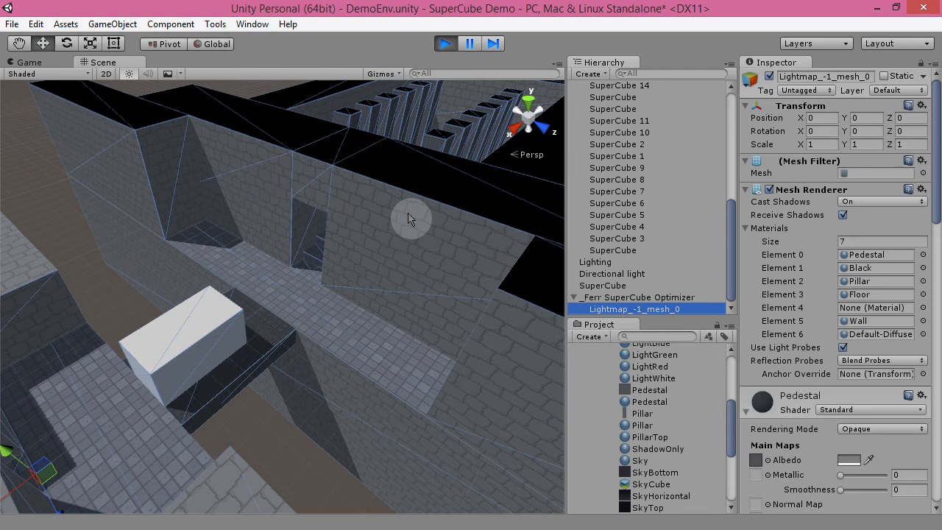
click(445, 42)
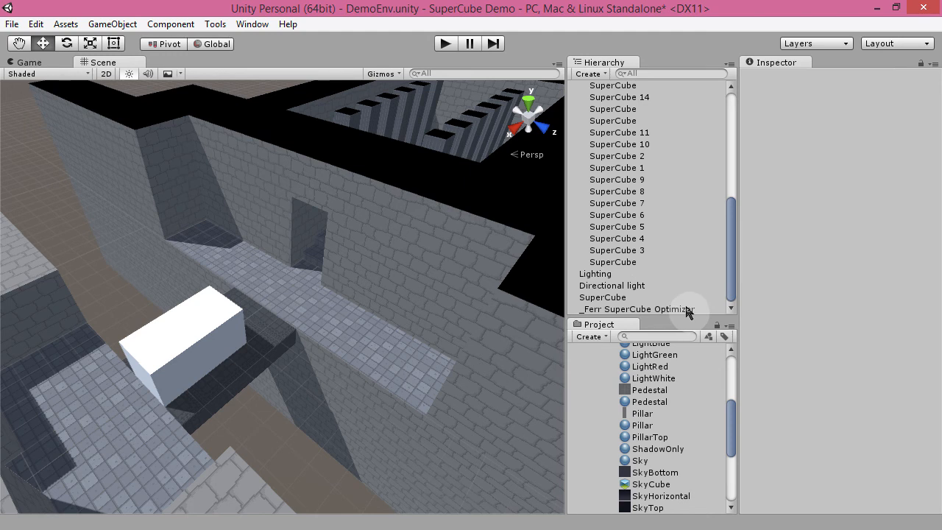
- Make the pillar cubes, from SuperCube 11 through the last SuperCube in Level, children of the optimizer and enable its Only Combine Children option
click(688, 310)
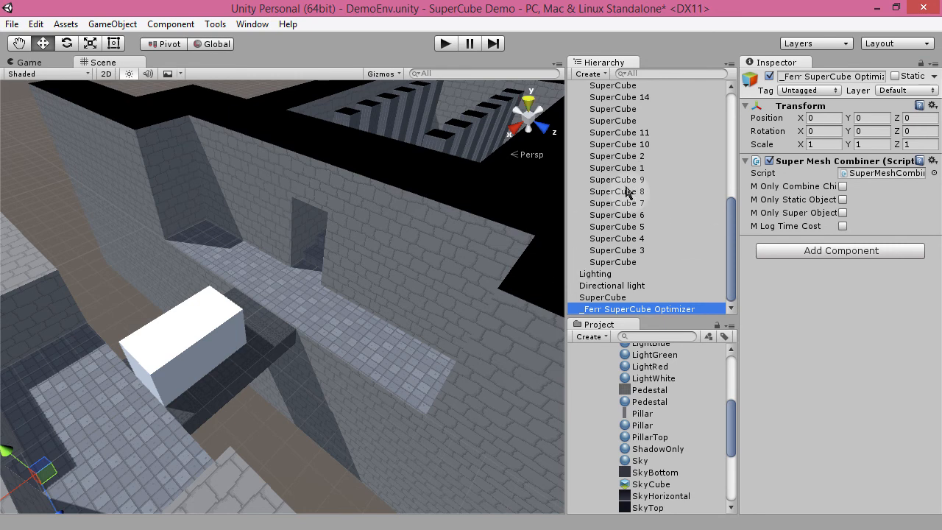
click(641, 262)
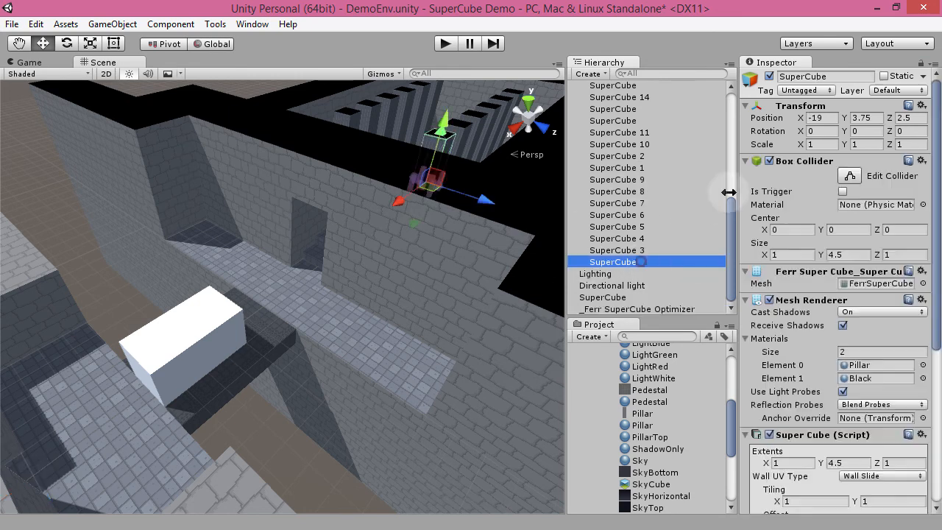
shift+click(644, 168)
shift+click(653, 133)
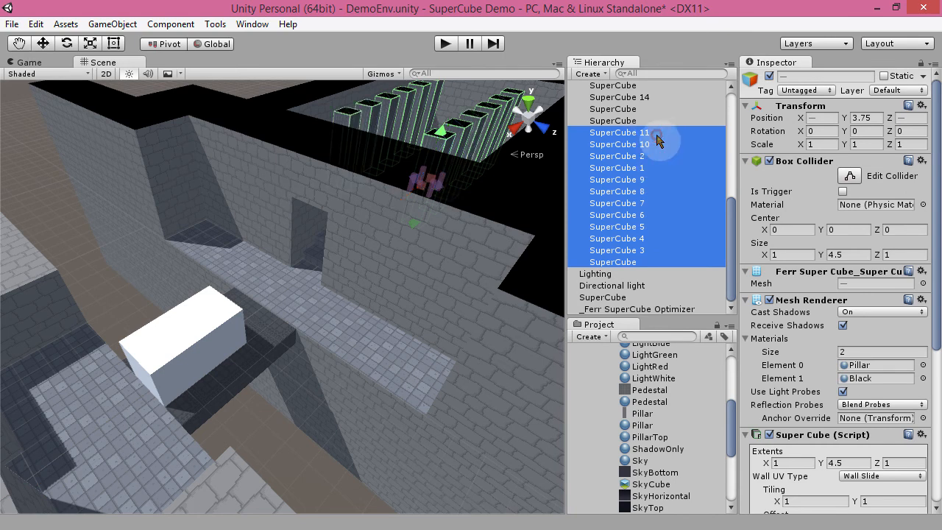
alt+drag(414, 278, 362, 331)
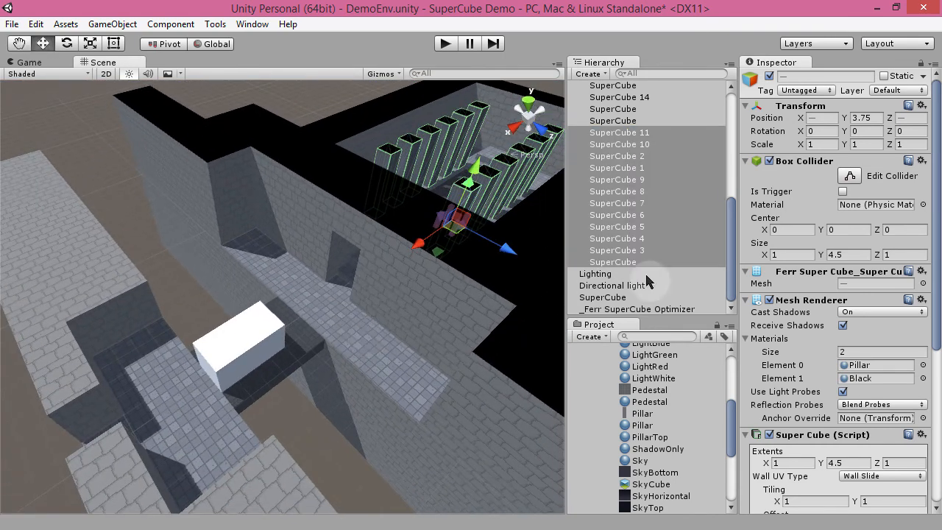
drag(635, 268, 638, 308)
click(655, 168)
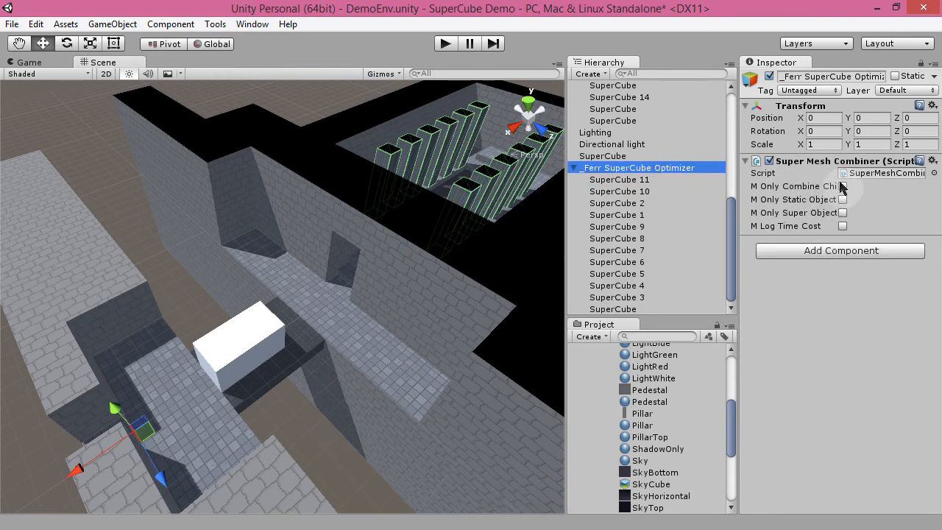
click(842, 186)
- Run the scene with the child-only setting and examine the optimizer's combined pillar mesh up close in the Scene view
click(444, 44)
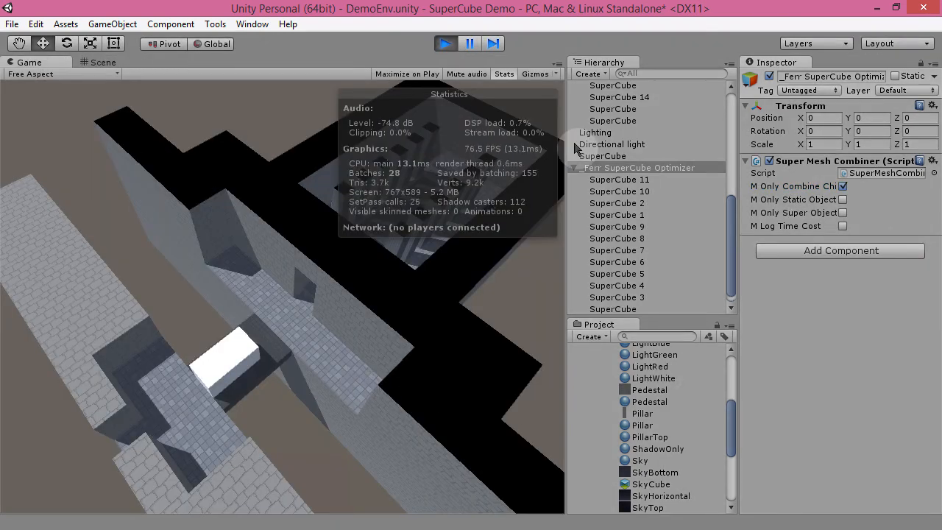
click(615, 156)
click(623, 168)
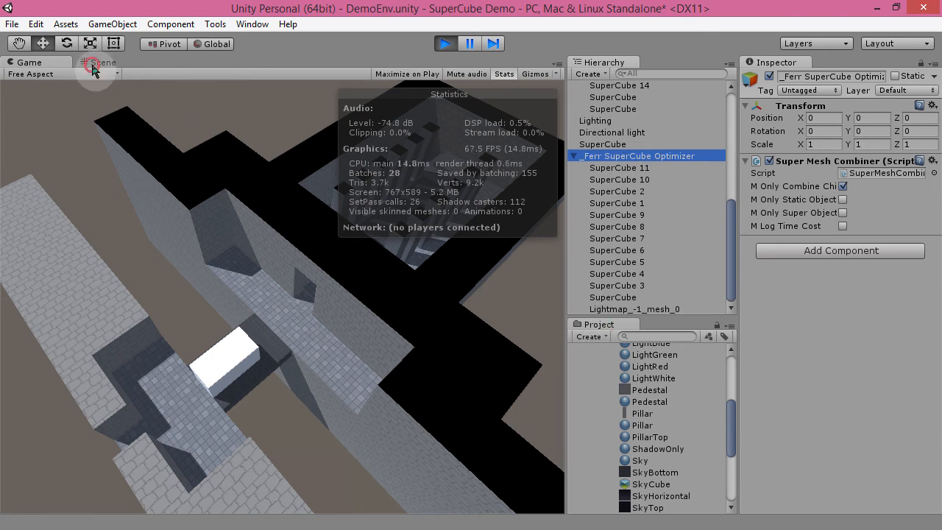
click(103, 62)
click(667, 310)
right_drag(316, 379, 455, 141)
key(w)
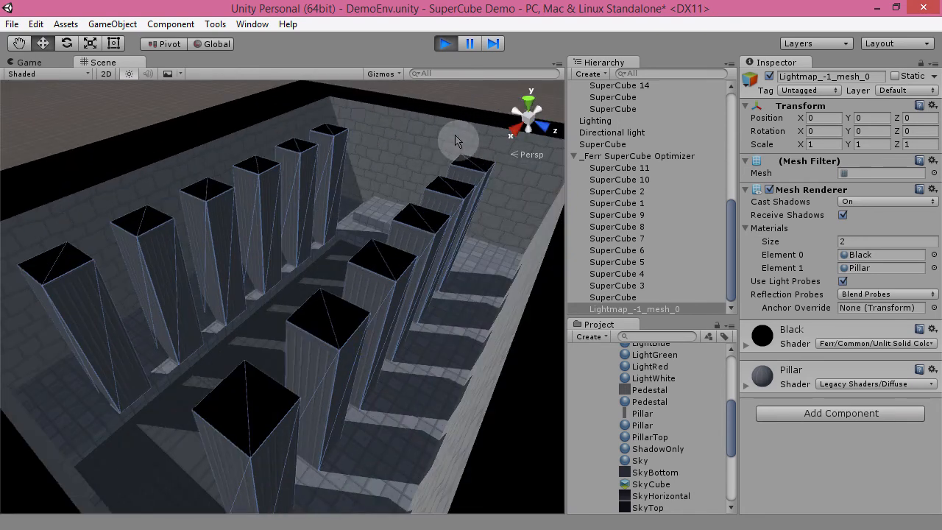
right_drag(402, 247, 363, 305)
key(s)
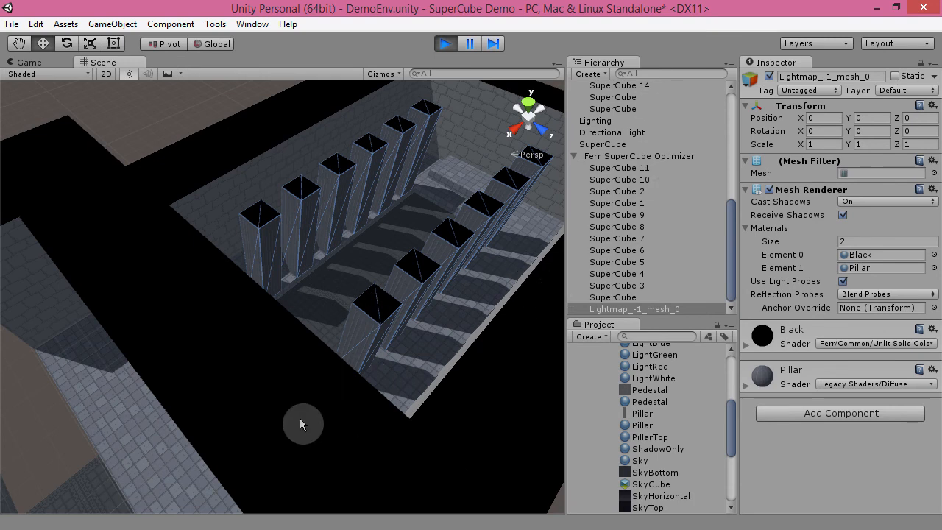
- Compare selecting a separate wall cube with selecting the combined pillar mesh, look over the level, and stop the running scene
right_drag(480, 321, 334, 297)
click(335, 298)
right_drag(237, 312, 395, 315)
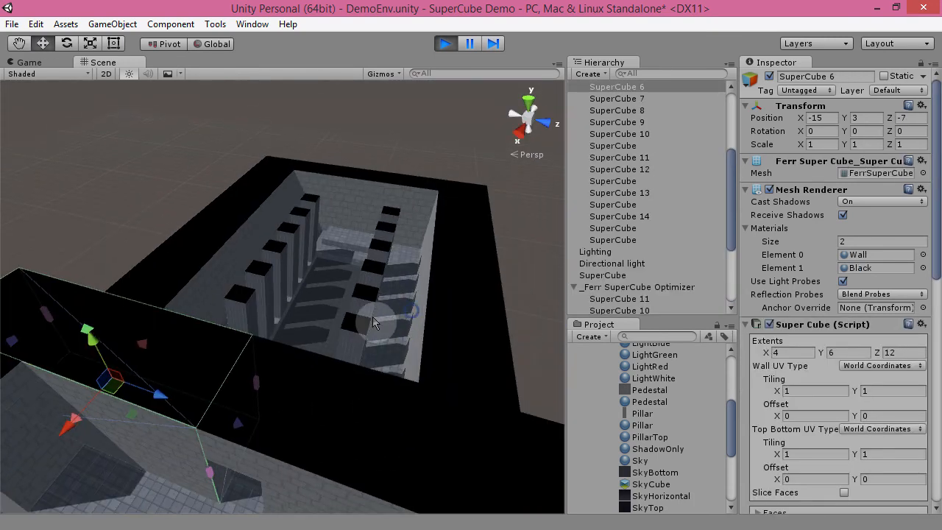
click(354, 329)
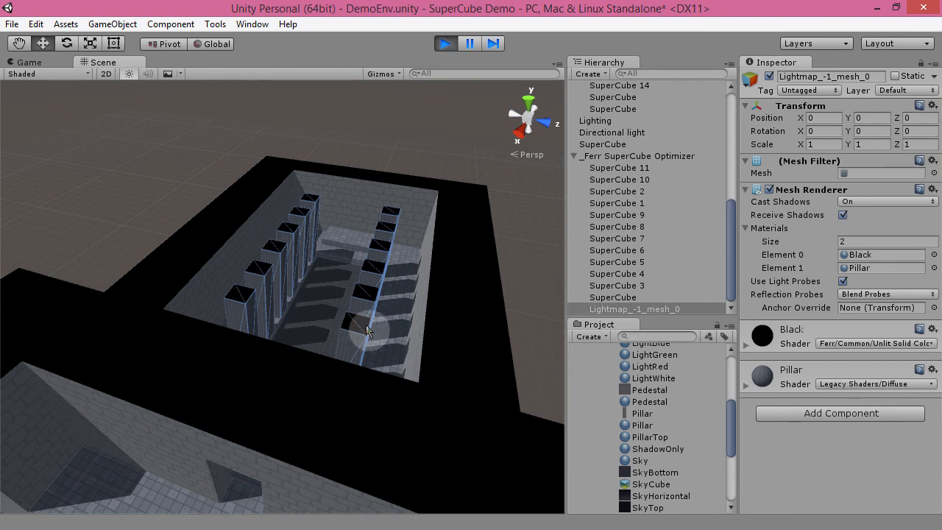
alt+drag(513, 234, 431, 201)
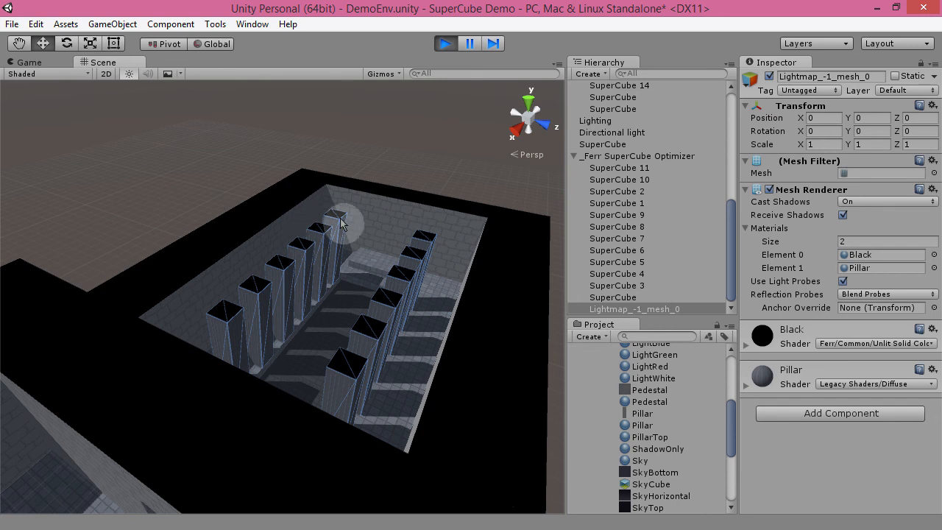
alt+drag(368, 318, 166, 376)
right_drag(396, 351, 340, 383)
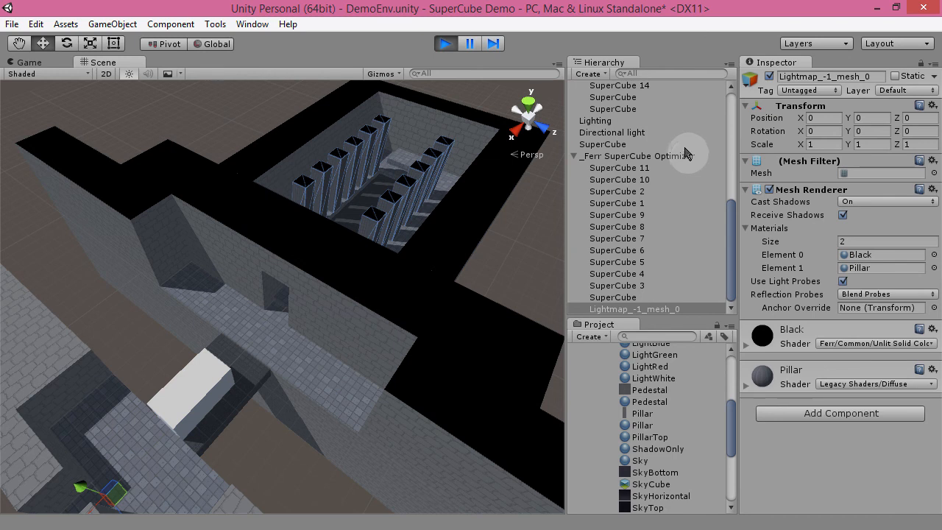
click(446, 44)
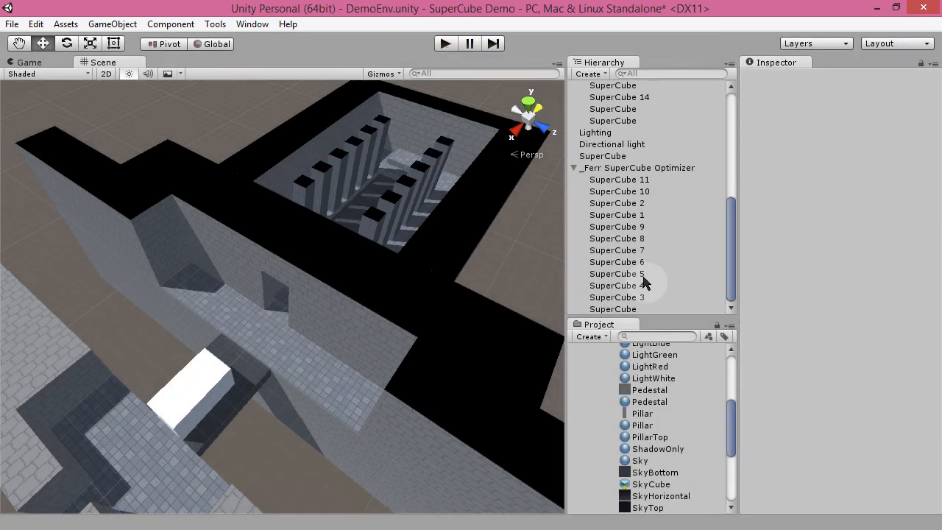
- Select the optimizer and look at the Ferr SuperCube commands, including the one that creates an Optimizer Object
click(673, 168)
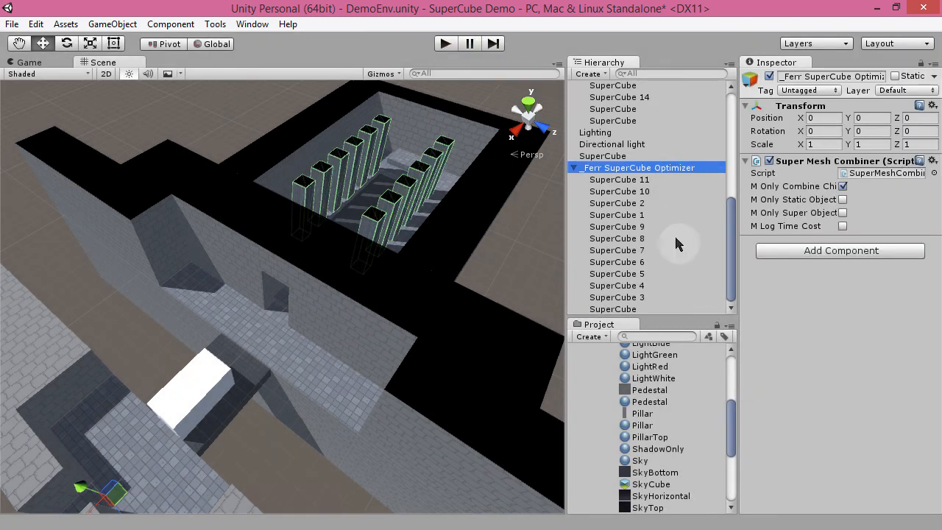
click(215, 24)
mouse_move(210, 42)
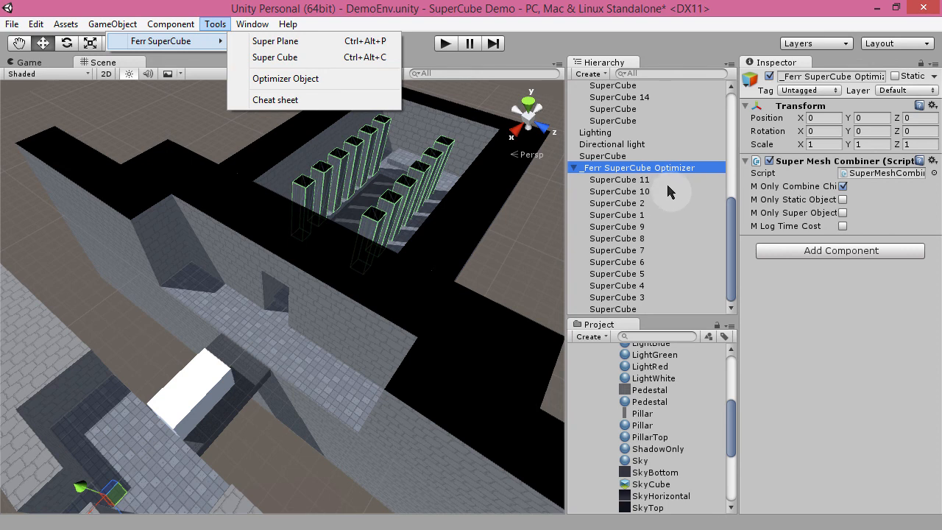
- Add a Super Mesh Combiner component to the Level object from the Ferr SuperCube component category
click(678, 157)
scroll(663, 148, up, 5)
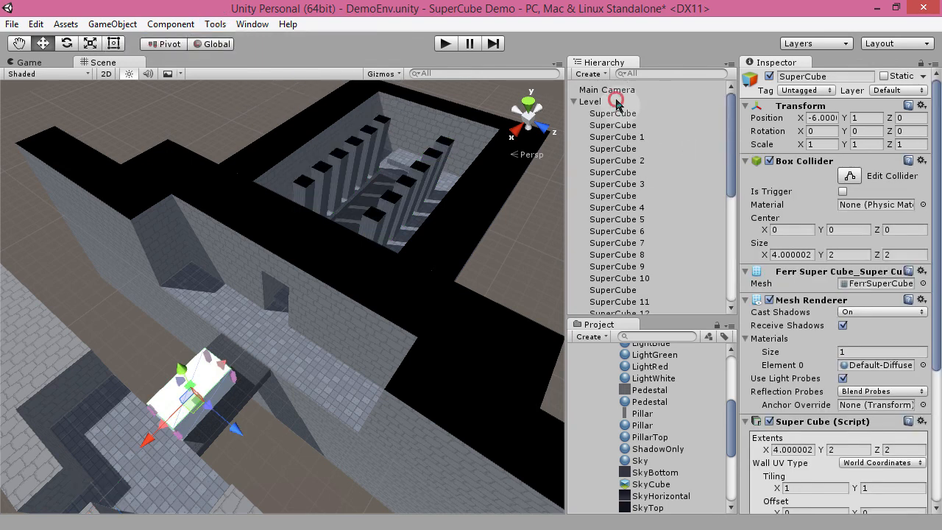
click(593, 101)
click(865, 175)
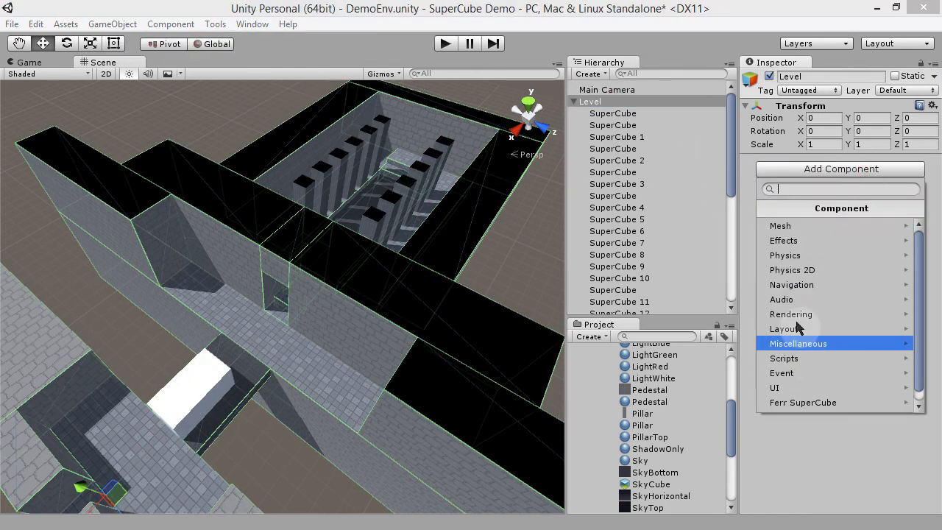
scroll(778, 311, down, 2)
click(804, 392)
click(857, 242)
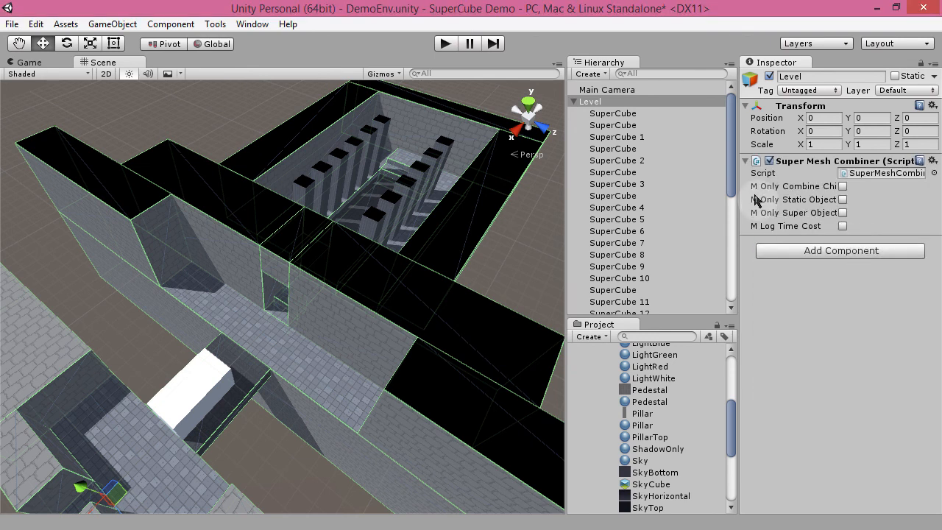